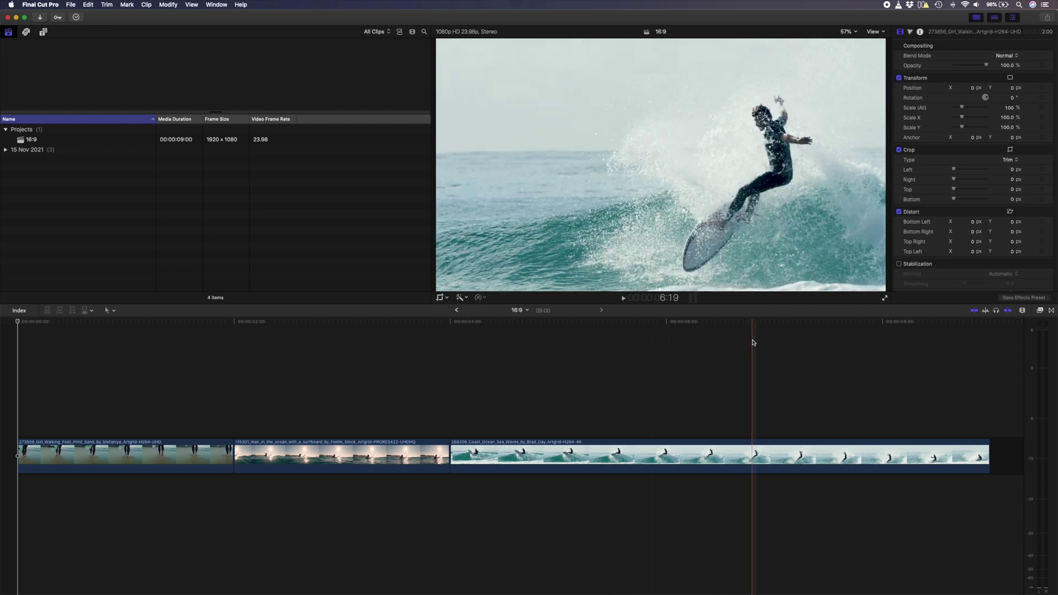
- Create a project named 'Vertical' with Vertical video format, 1080x1920 resolution and 23.98p
key("super+n")
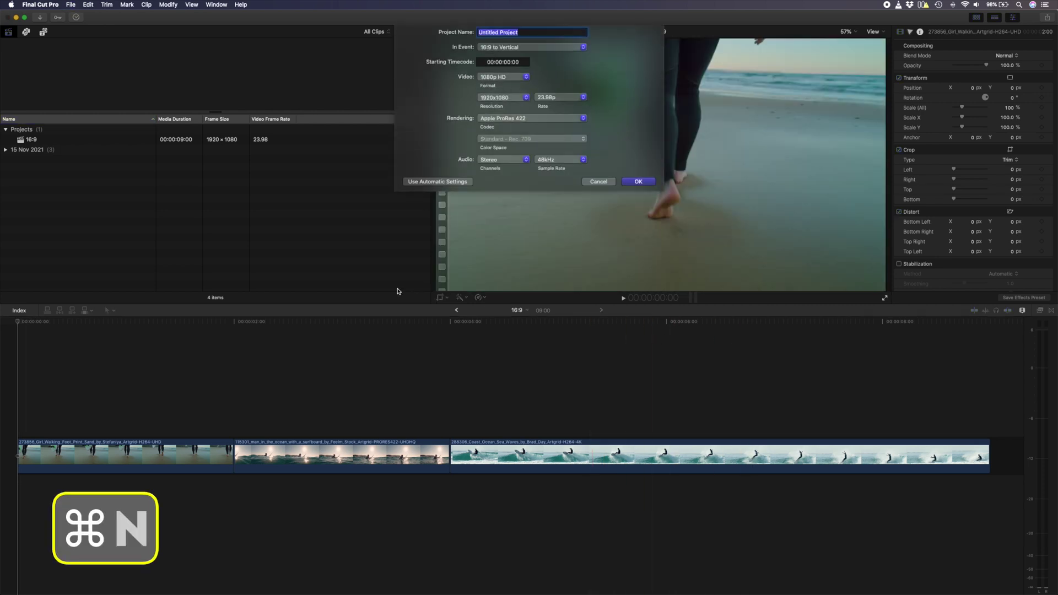
type("Vertical")
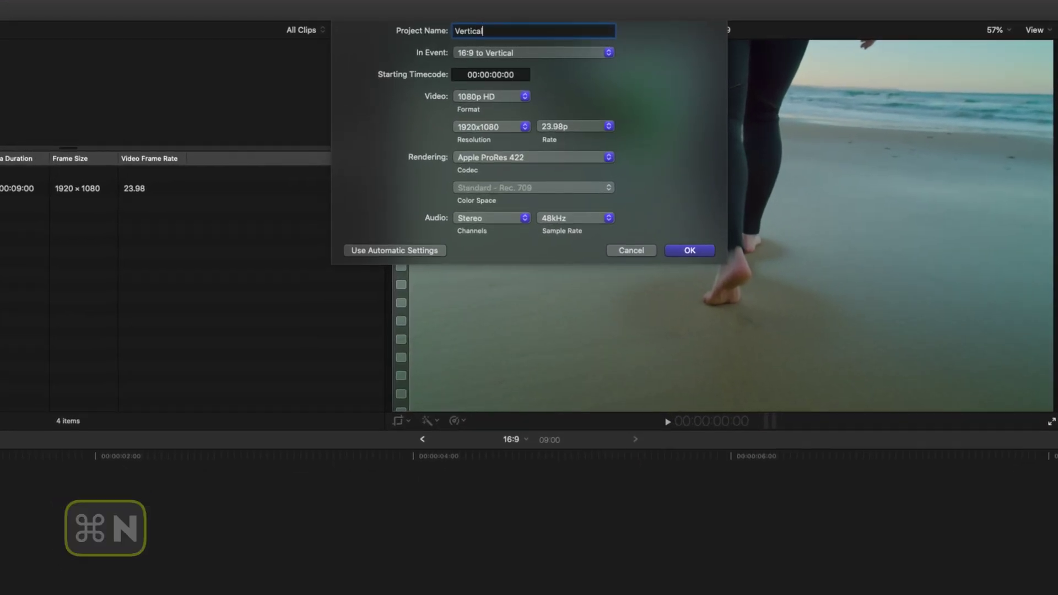
left_click(476, 97)
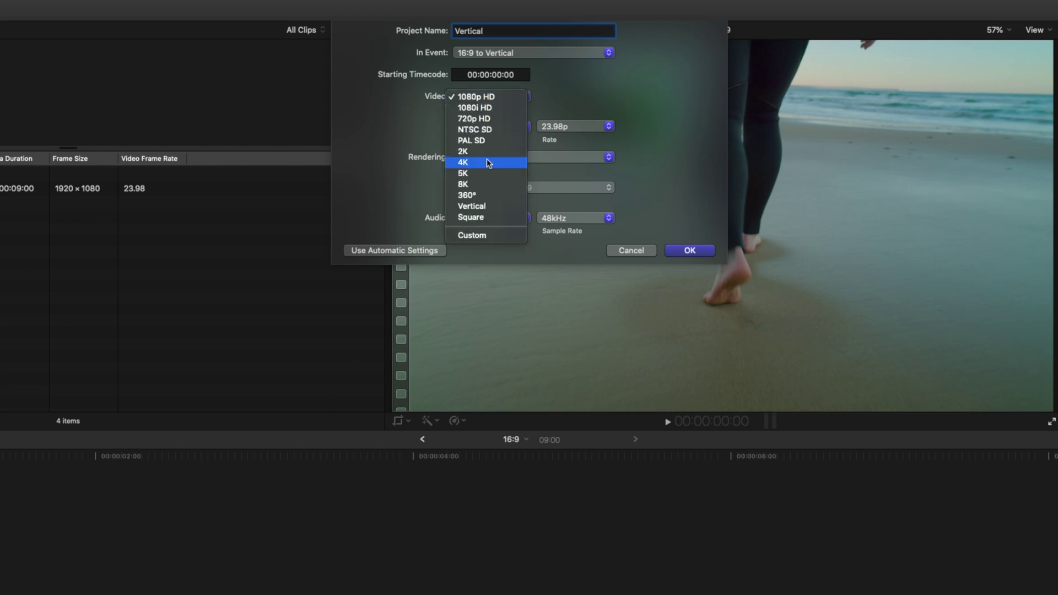
left_click(486, 206)
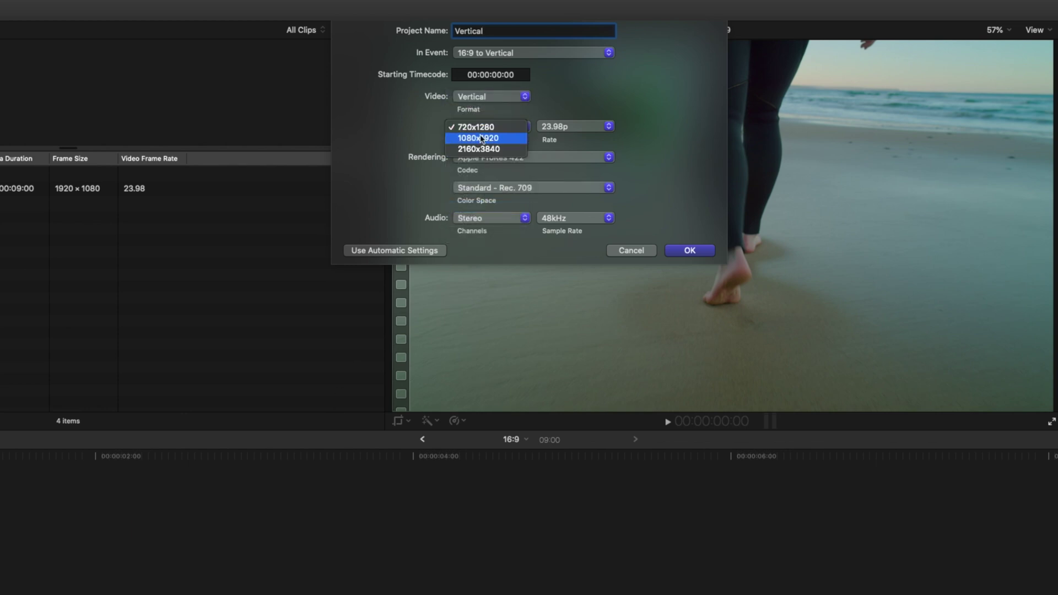
left_click(521, 139)
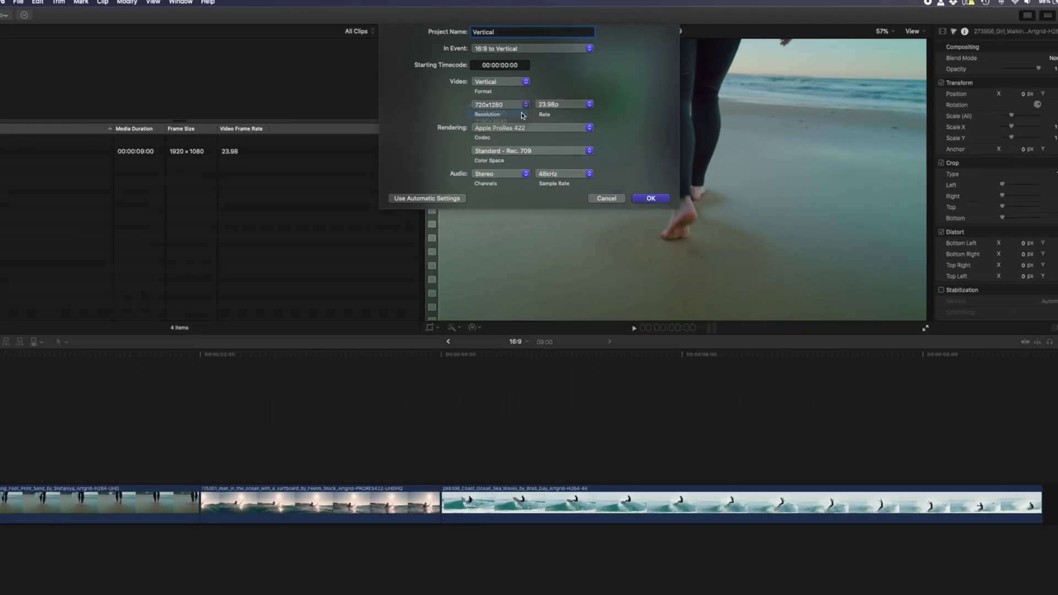
left_click(549, 127)
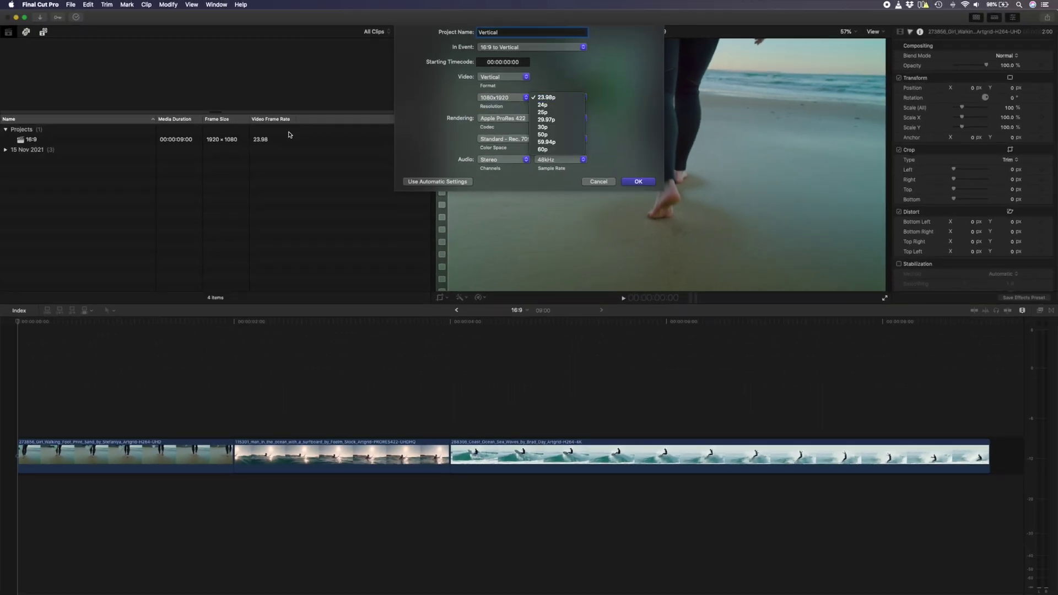
left_click(541, 99)
left_click(638, 181)
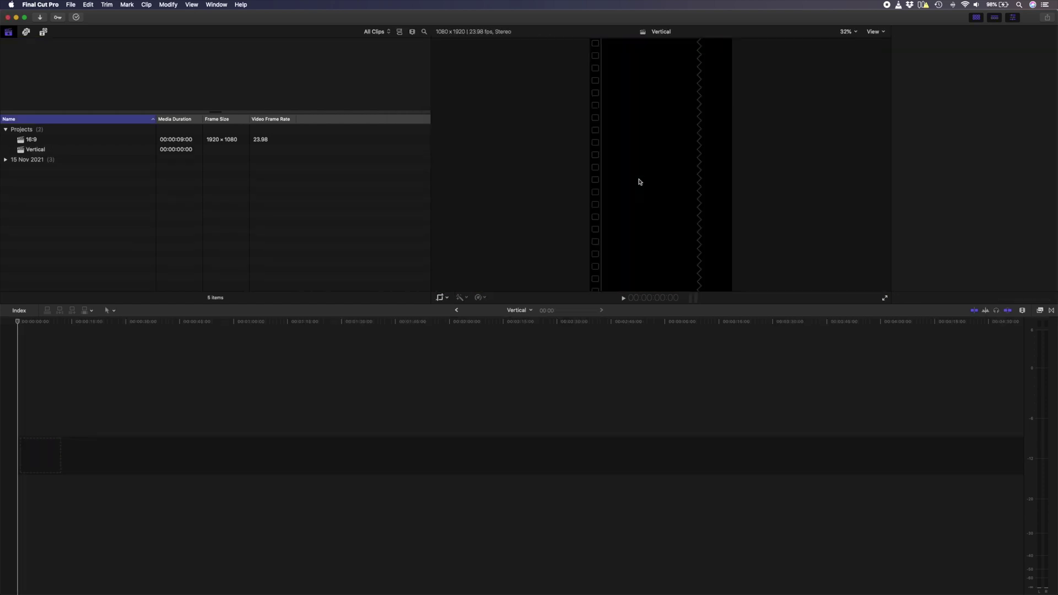
- Copy all three clips from the 16:9 project and paste them into the Vertical project
double_click(20, 142)
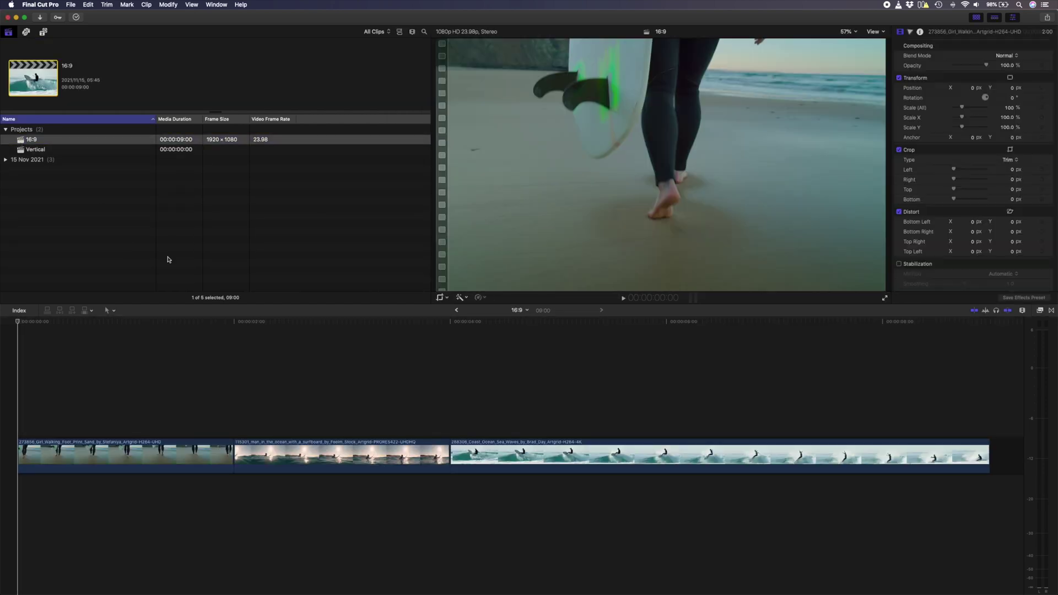
left_click_drag(498, 391, 100, 464)
key("super+c")
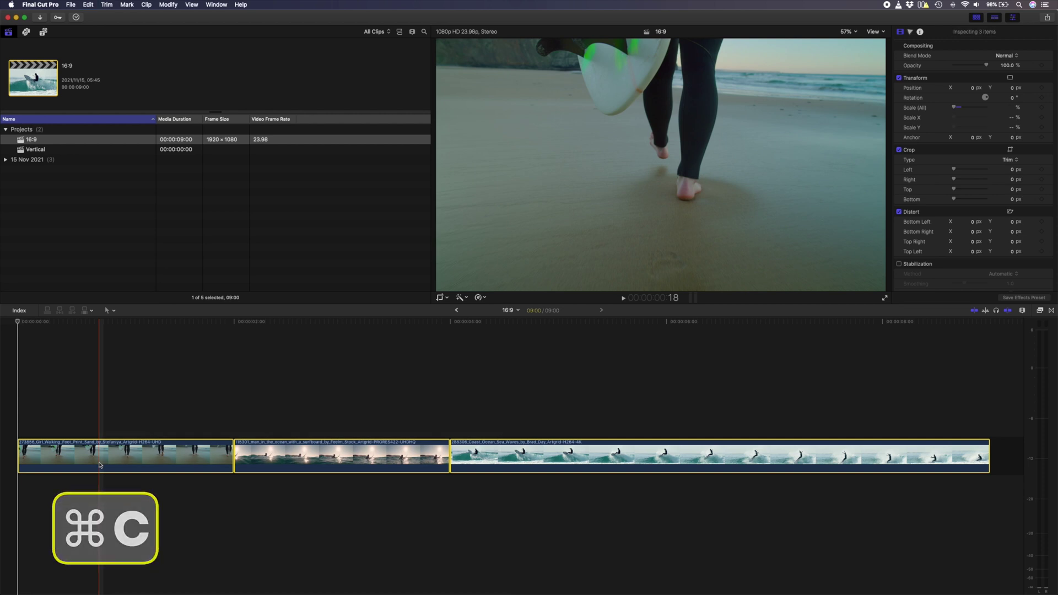
left_click(456, 311)
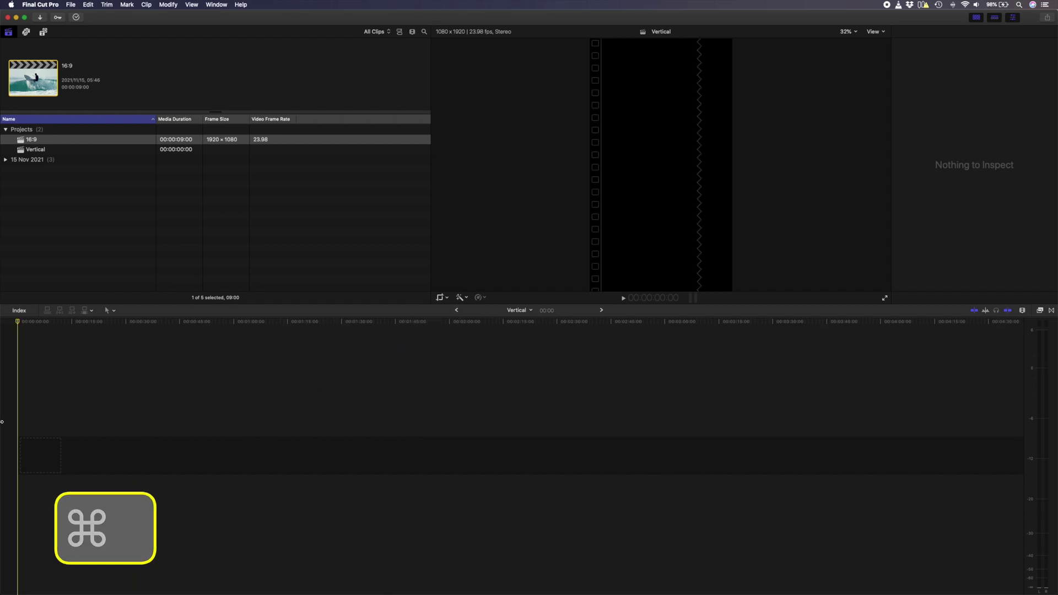
key("super+v")
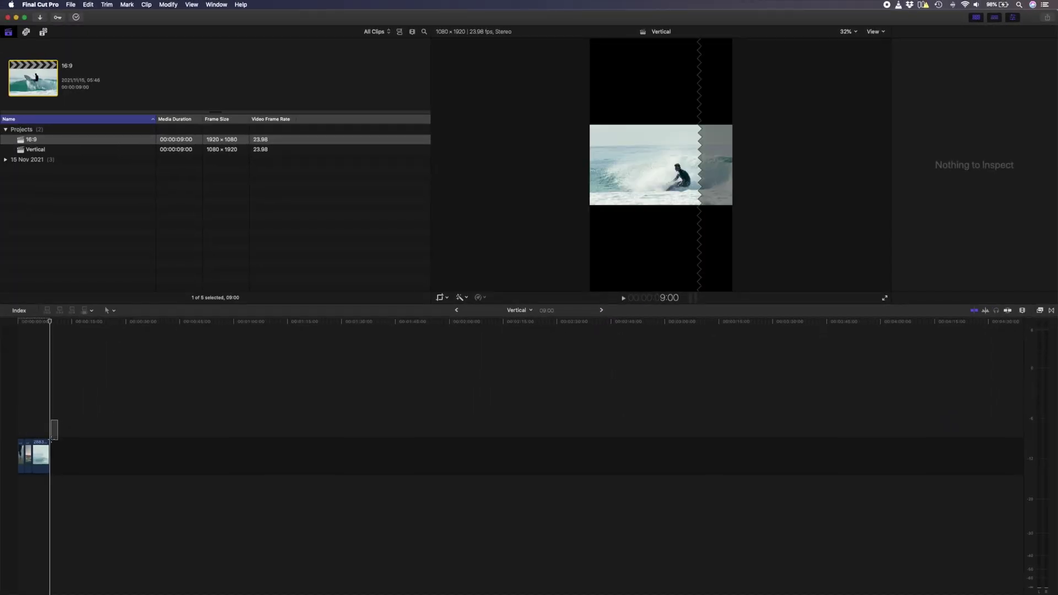
- Set Spatial Conform to Fill for all clips, then Position X to -71 px and 41 px on the first two
key("super+4")
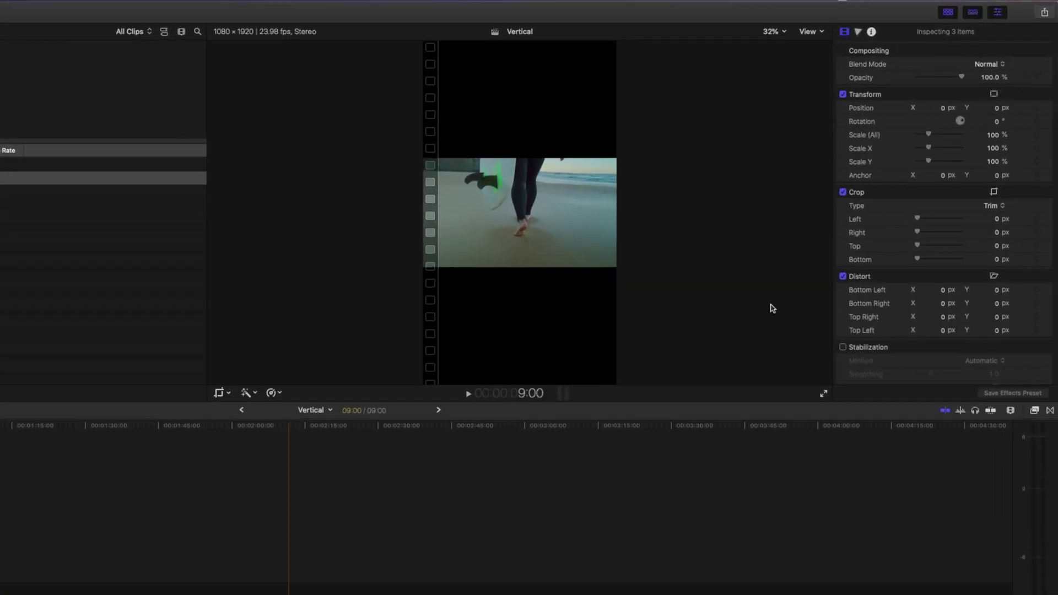
scroll(1011, 241, "down", 3)
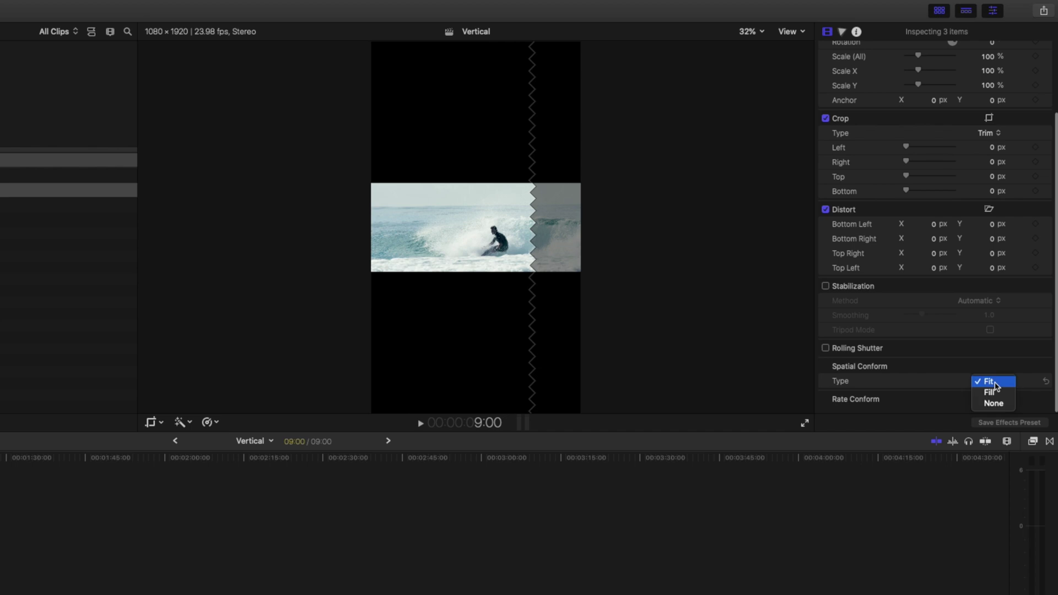
left_click(989, 392)
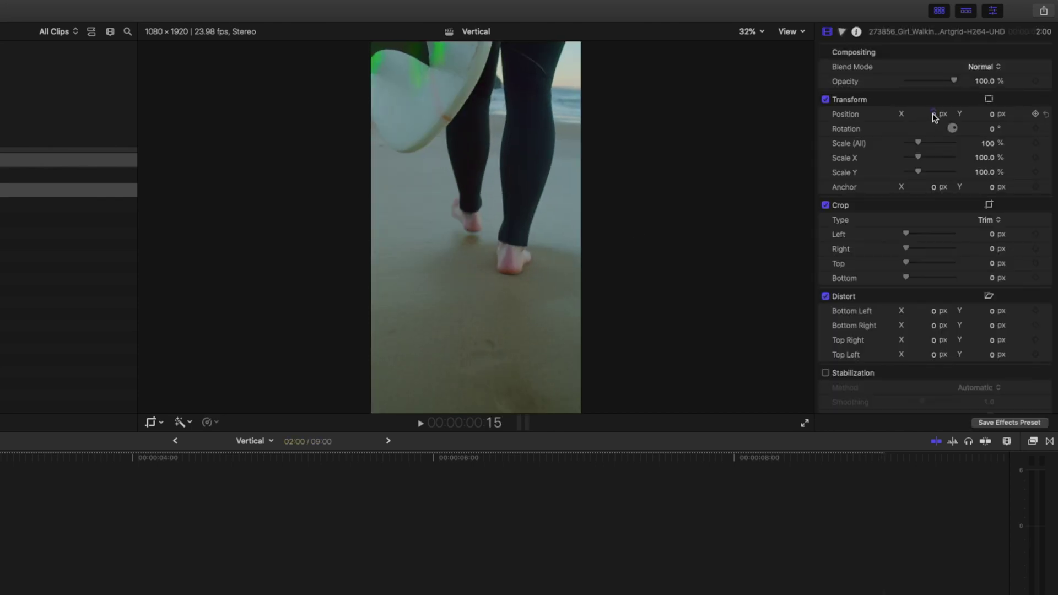
left_click_drag(933, 115, 898, 115)
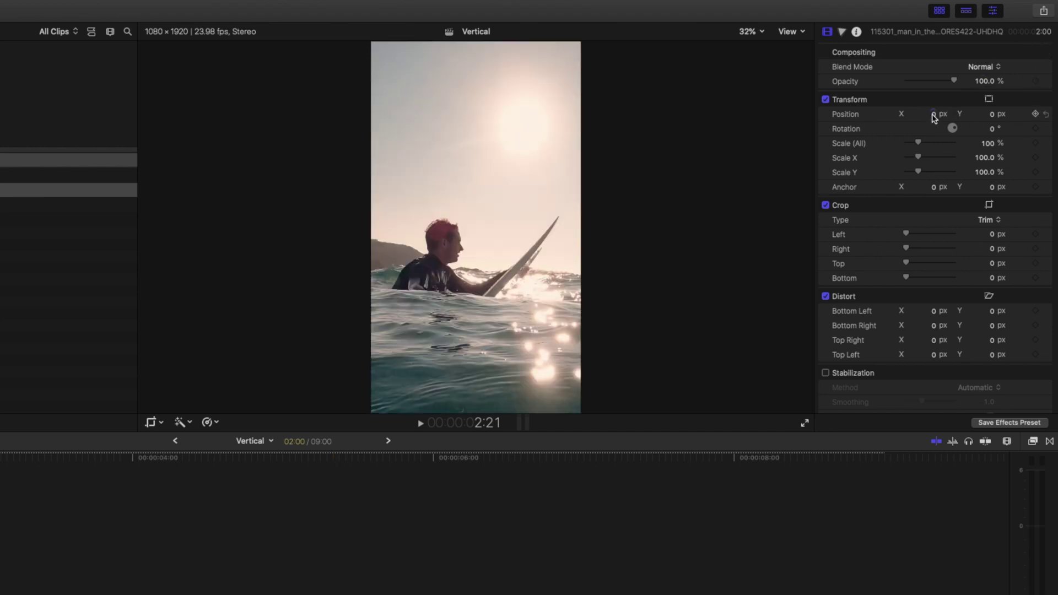
left_click_drag(934, 118, 956, 118)
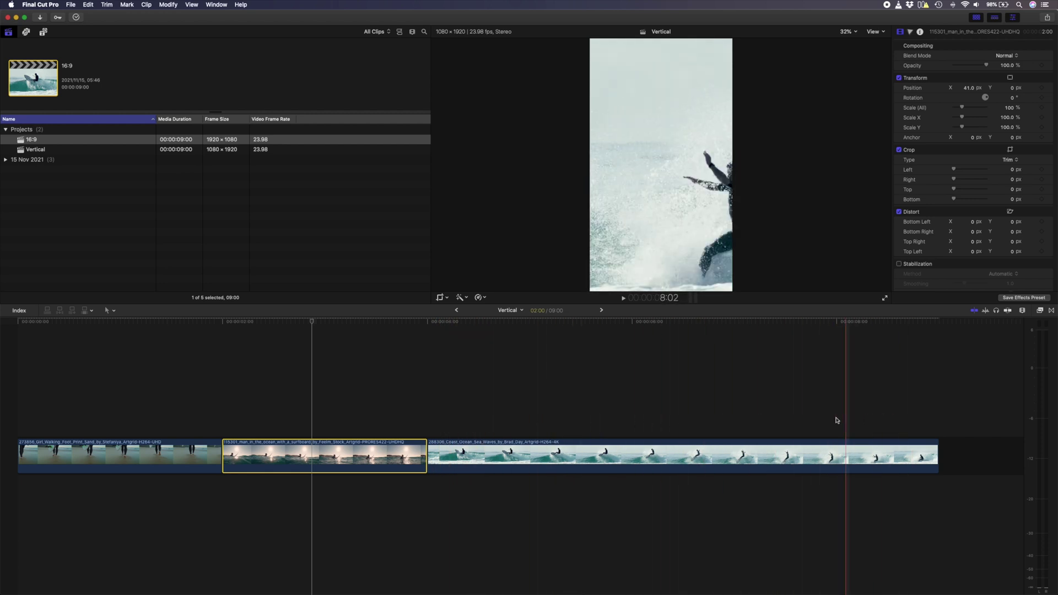
- Keyframe the wave clip's X position so it pans from 326 to -538.9 near the end
key("Down")
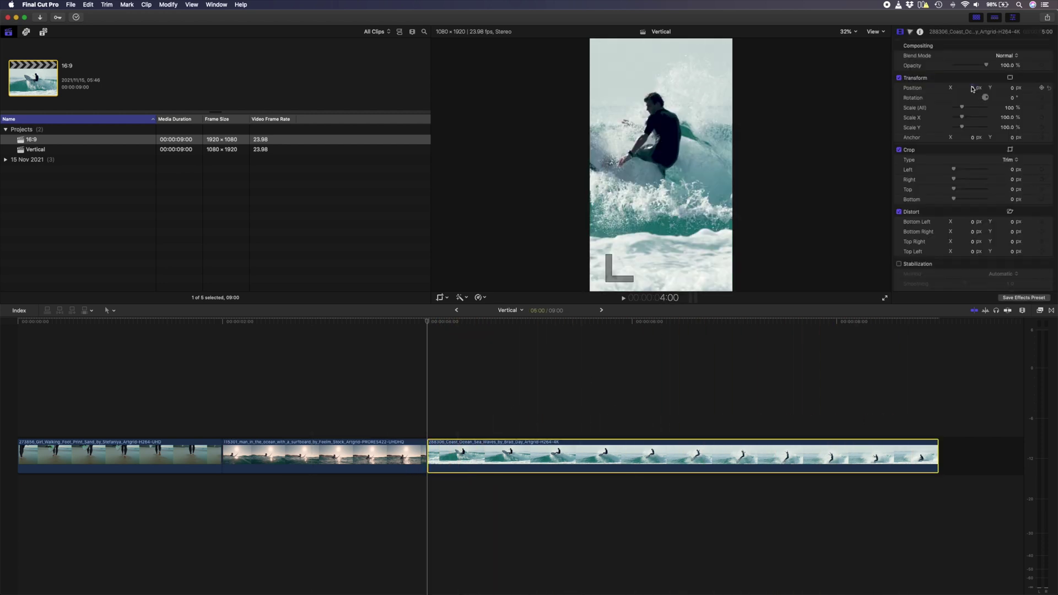
left_click_drag(973, 88, 1014, 88)
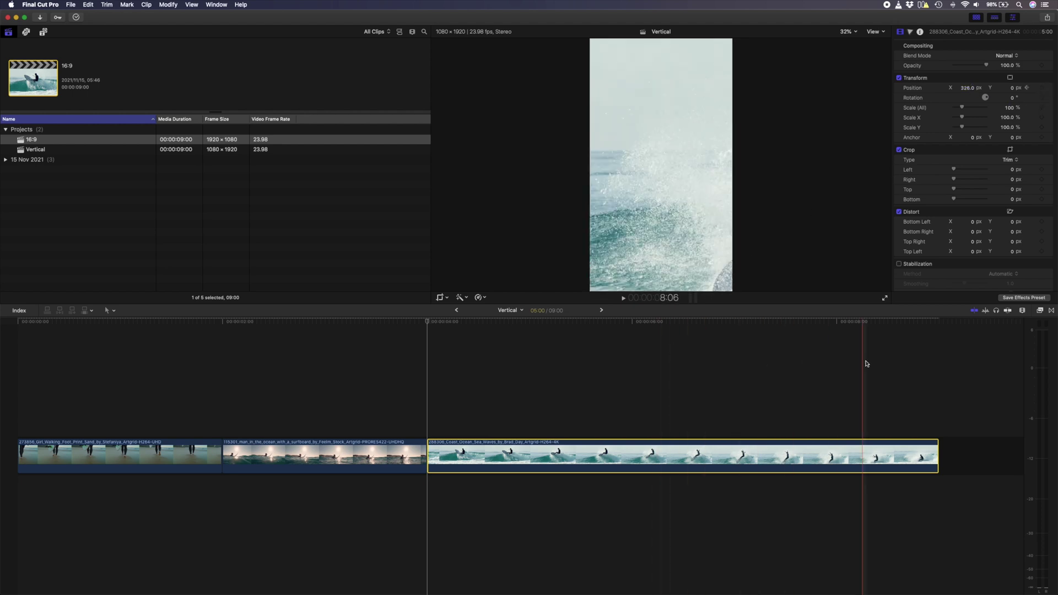
left_click_drag(971, 88, 876, 88)
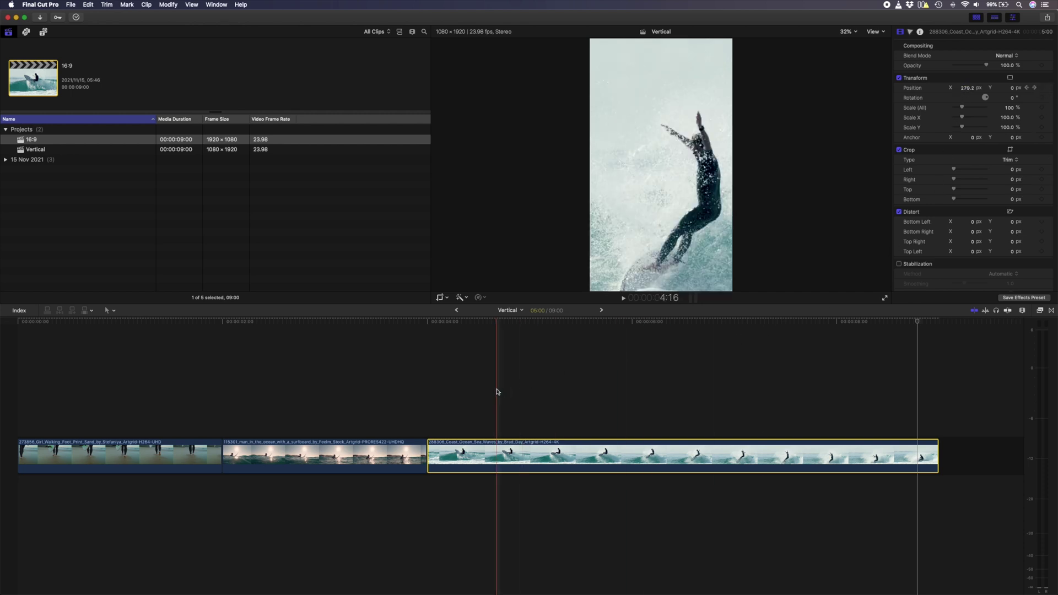
- Show only the Position keyframes in the Video Animation view and play the clip
key("ctrl+v")
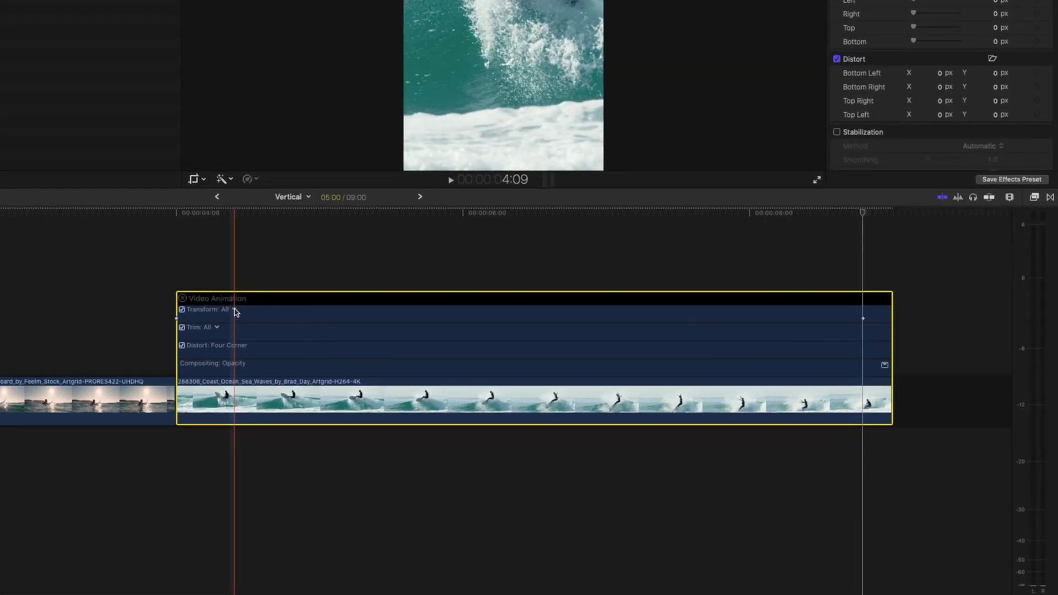
left_click(235, 311)
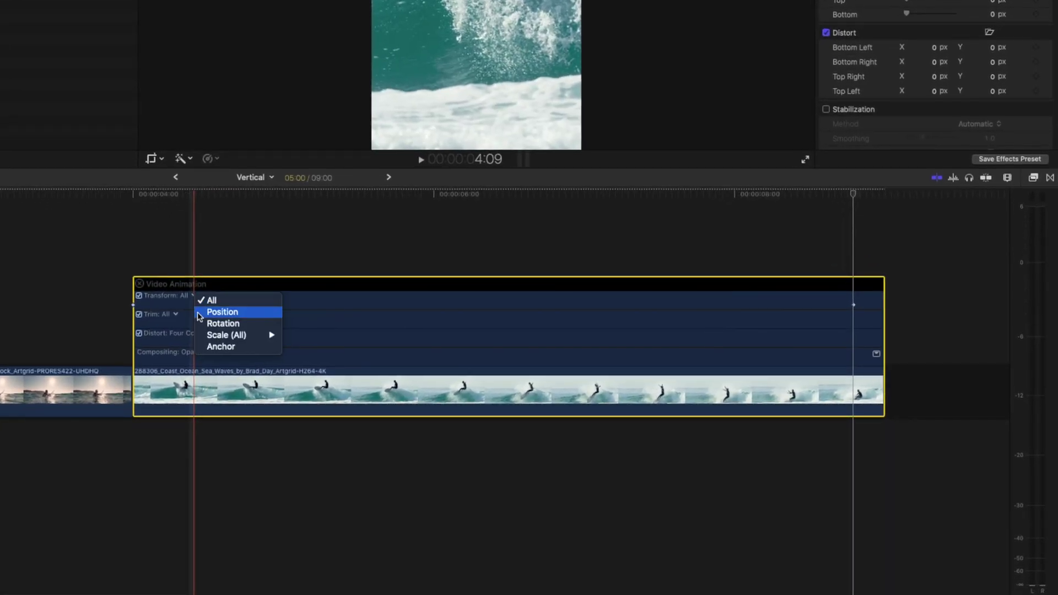
left_click(218, 312)
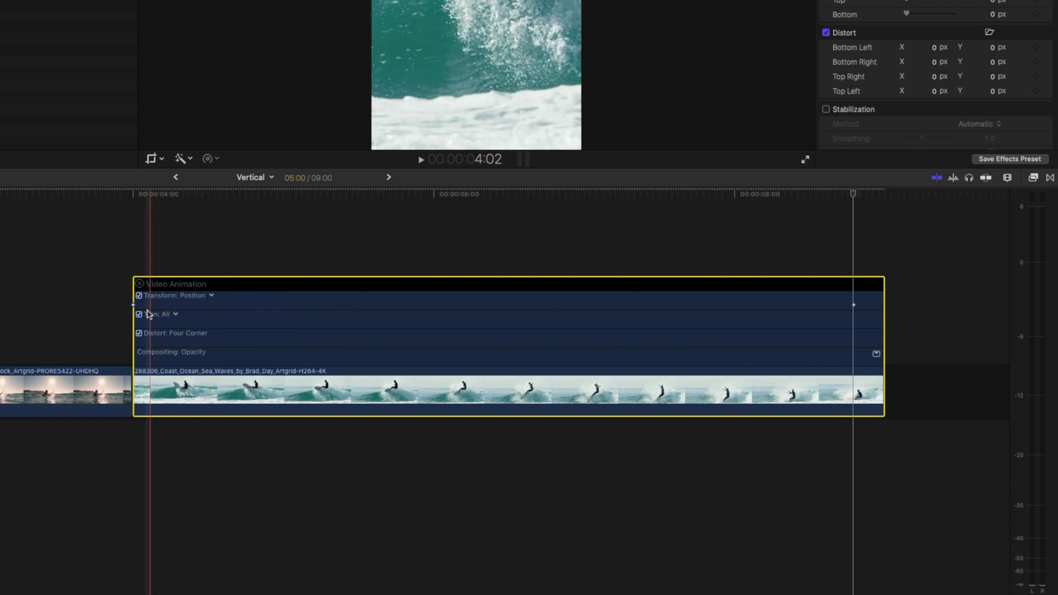
key("l")
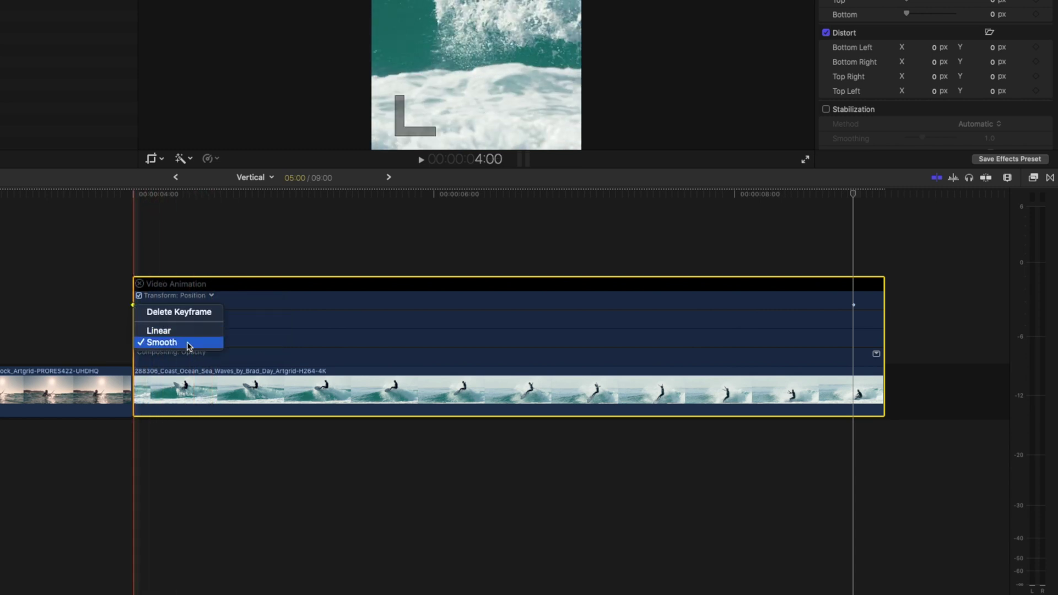
- Make the start Position keyframe linear and change the end keyframe's interpolation
left_click(194, 331)
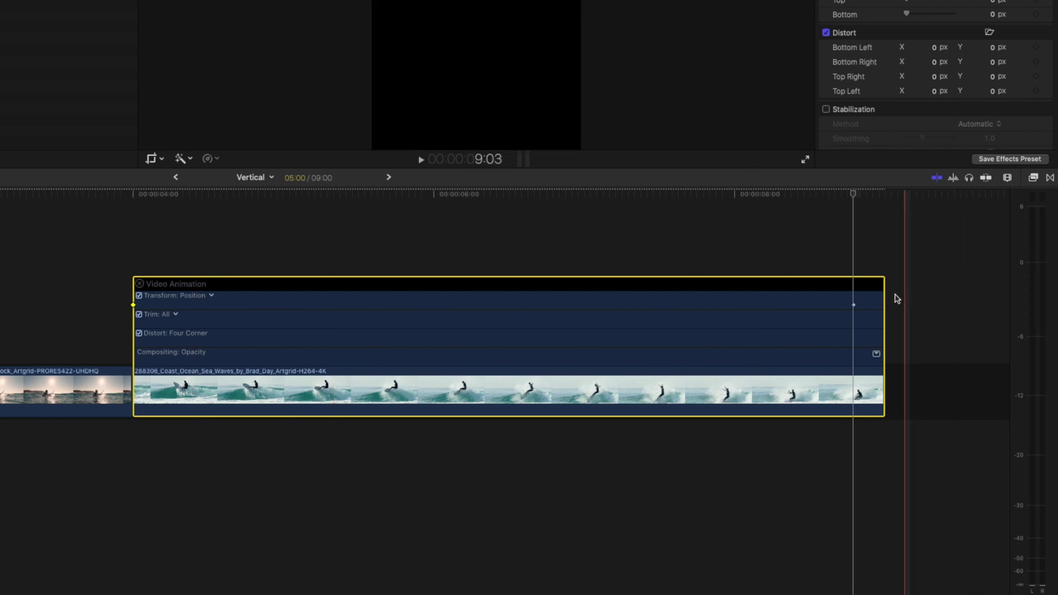
right_click(854, 306)
left_click(863, 343)
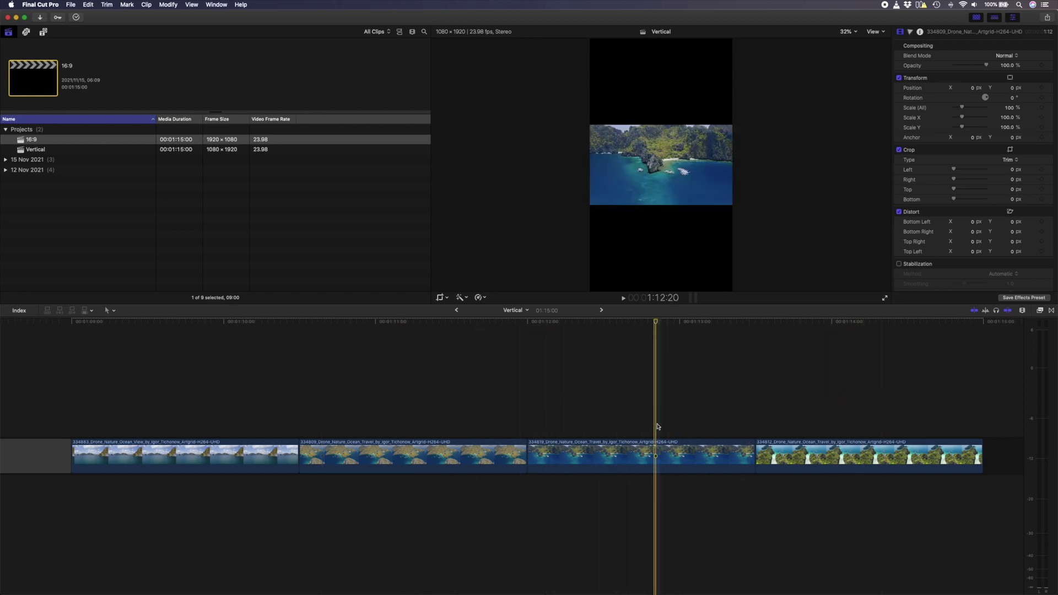
- Duplicate the 334819 drone clip above itself and set the lower copy's Spatial Conform to Fill
left_click_drag(656, 450, 660, 391)
left_click(658, 452)
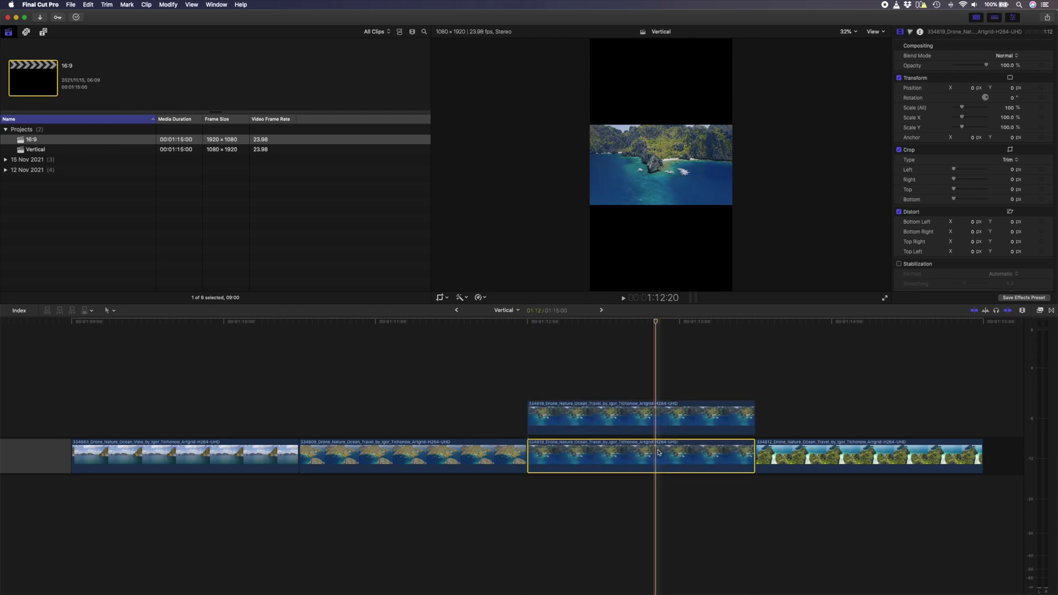
scroll(963, 269, "down", 3)
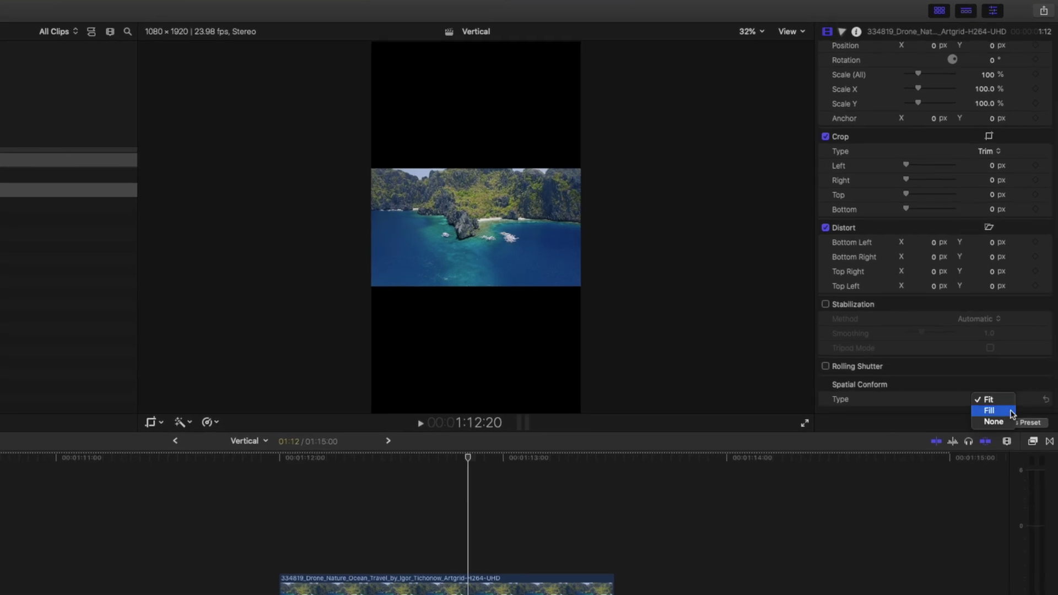
left_click(1012, 411)
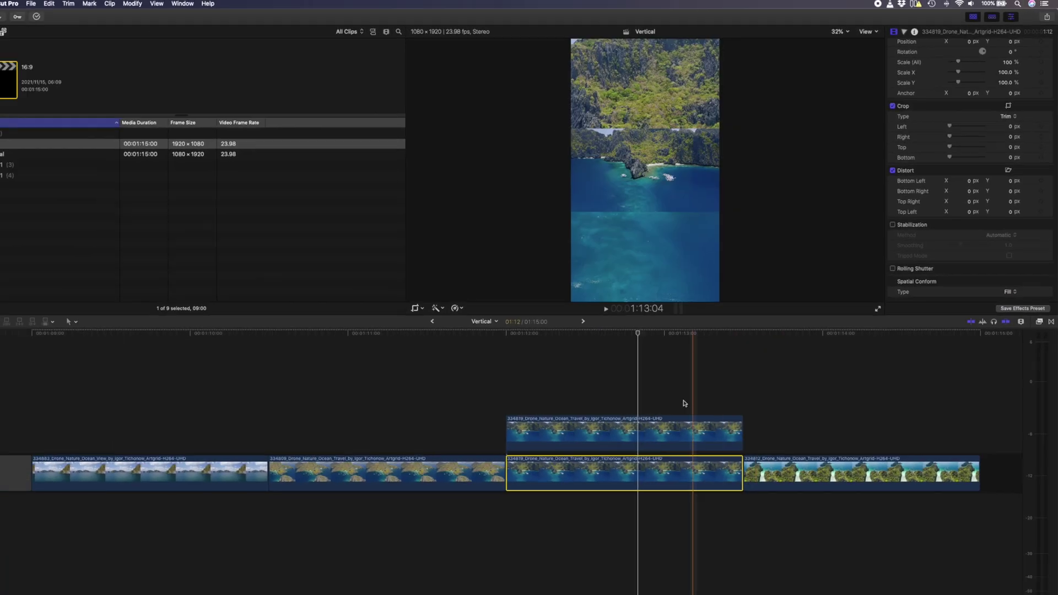
- Apply a Gaussian blur to the lower clip and raise its Amount
left_click(1039, 310)
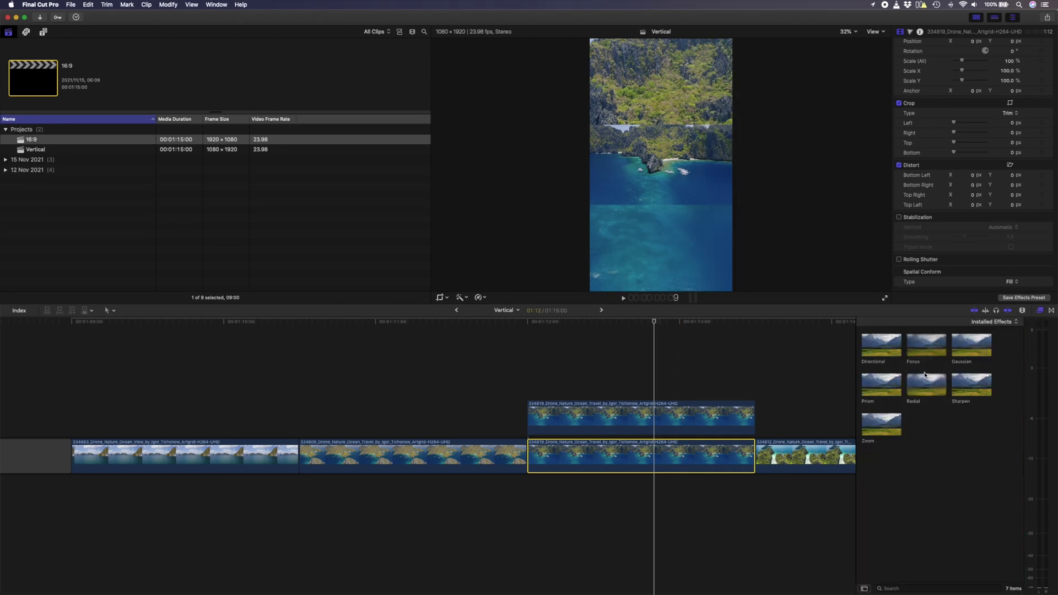
left_click_drag(819, 375, 651, 457)
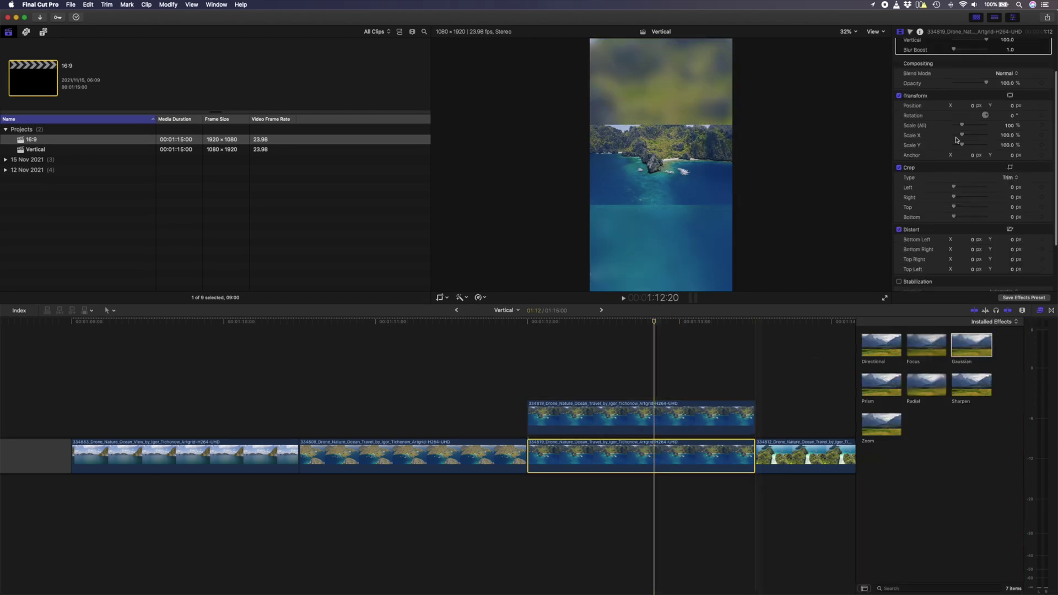
scroll(957, 140, "up", 3)
left_click_drag(972, 67, 956, 98)
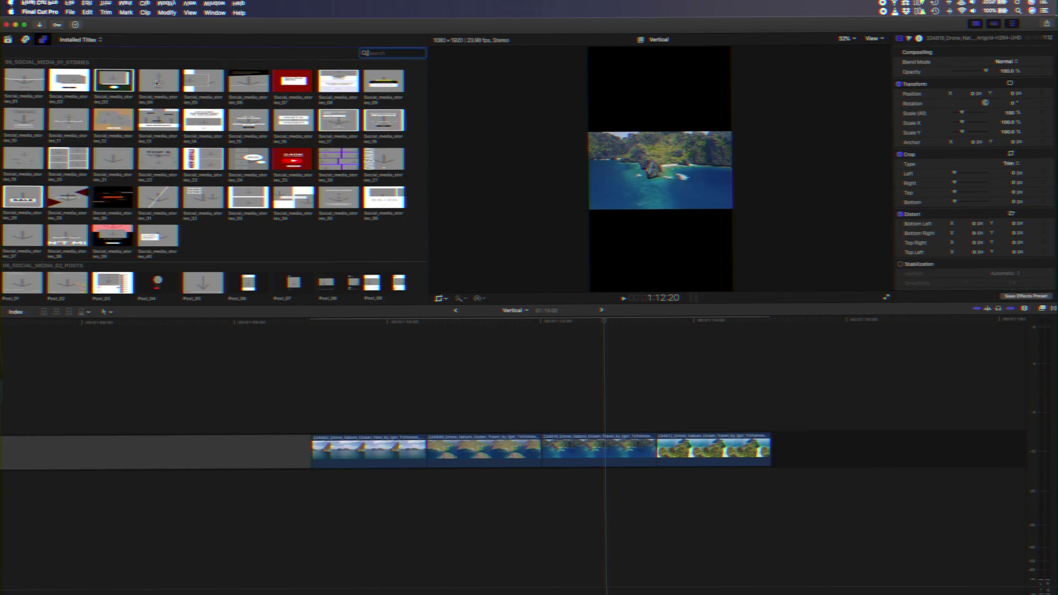
- Add Social_media_stories_04 at the timeline end and fill its first drop zone with a drone clip
left_click_drag(160, 72, 783, 450)
left_click(799, 457)
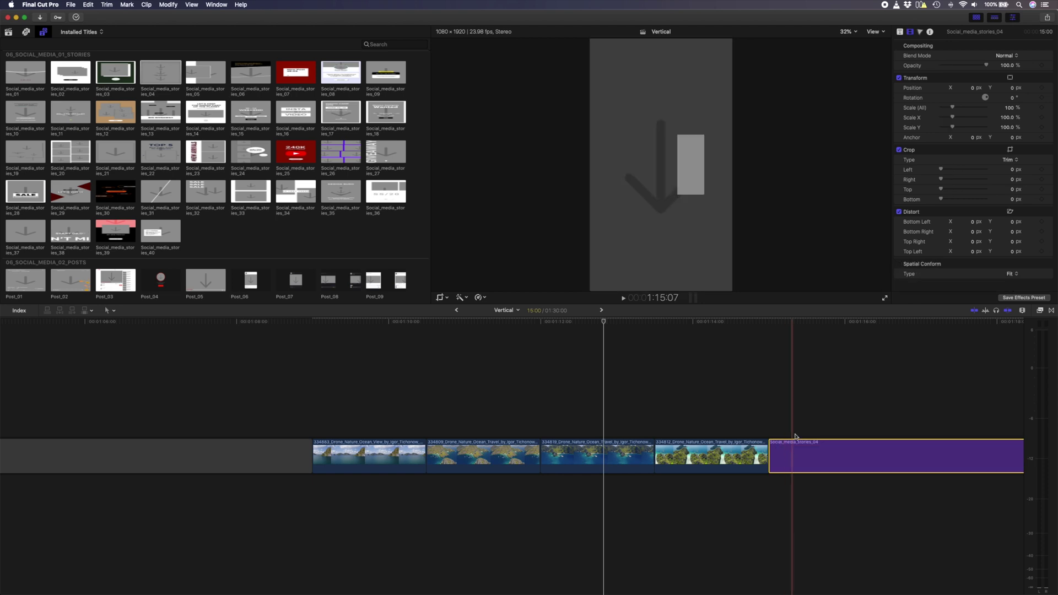
left_click(894, 389)
left_click(900, 32)
left_click(995, 90)
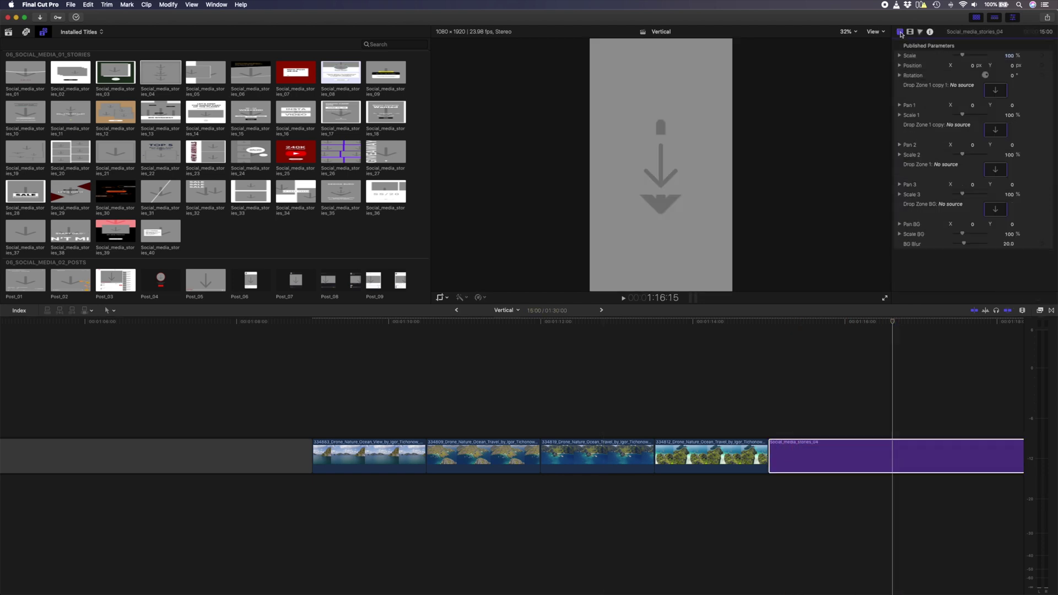
left_click(349, 440)
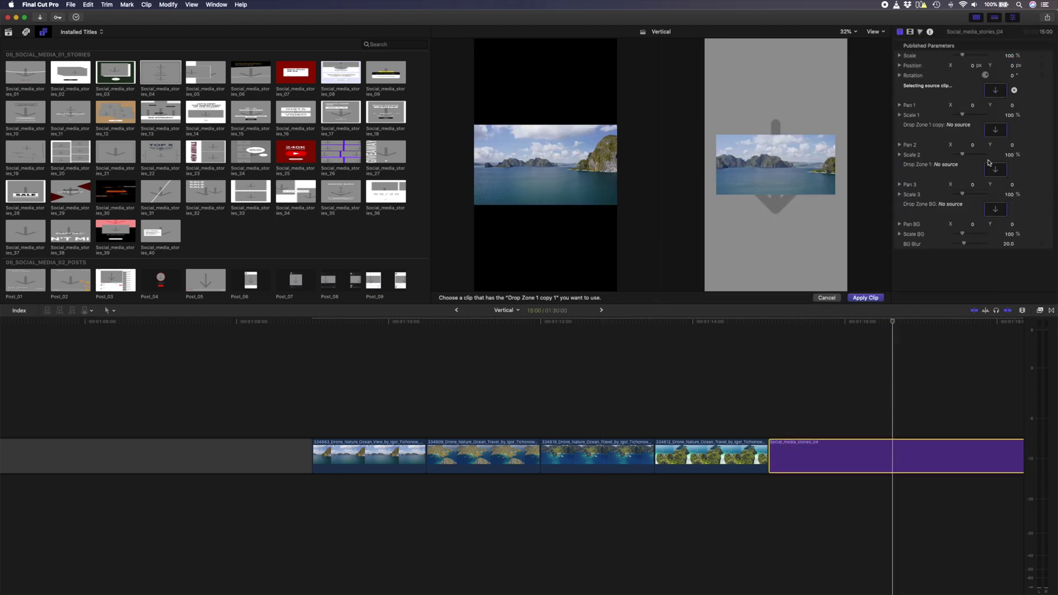
left_click(995, 129)
- Fill the remaining drop zones, including Drop Zone 1 with 334819 and the background with 334812
left_click(470, 455)
left_click(995, 169)
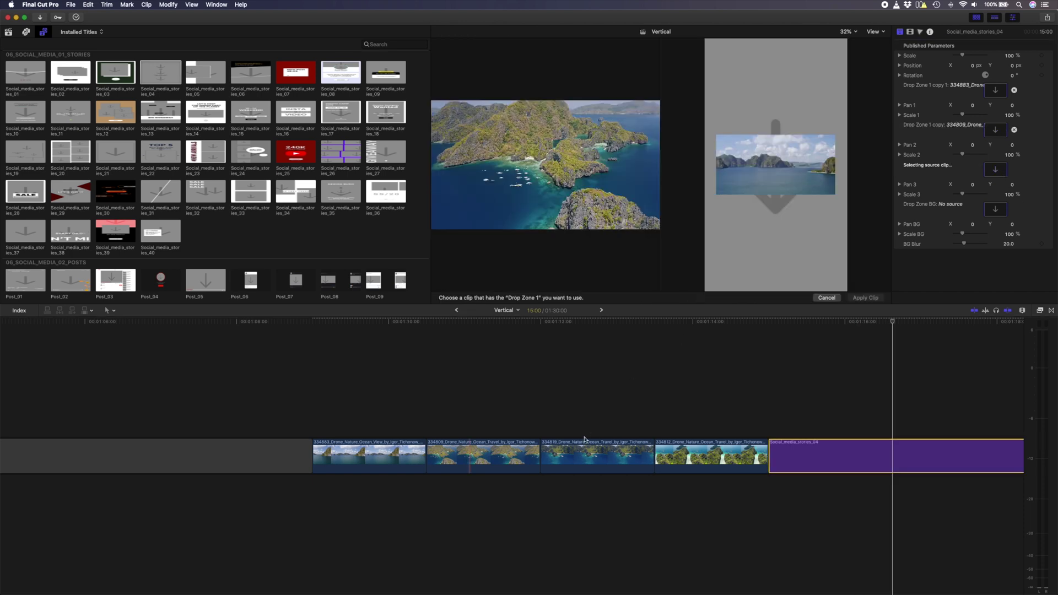
left_click(584, 443)
left_click(995, 209)
left_click(689, 446)
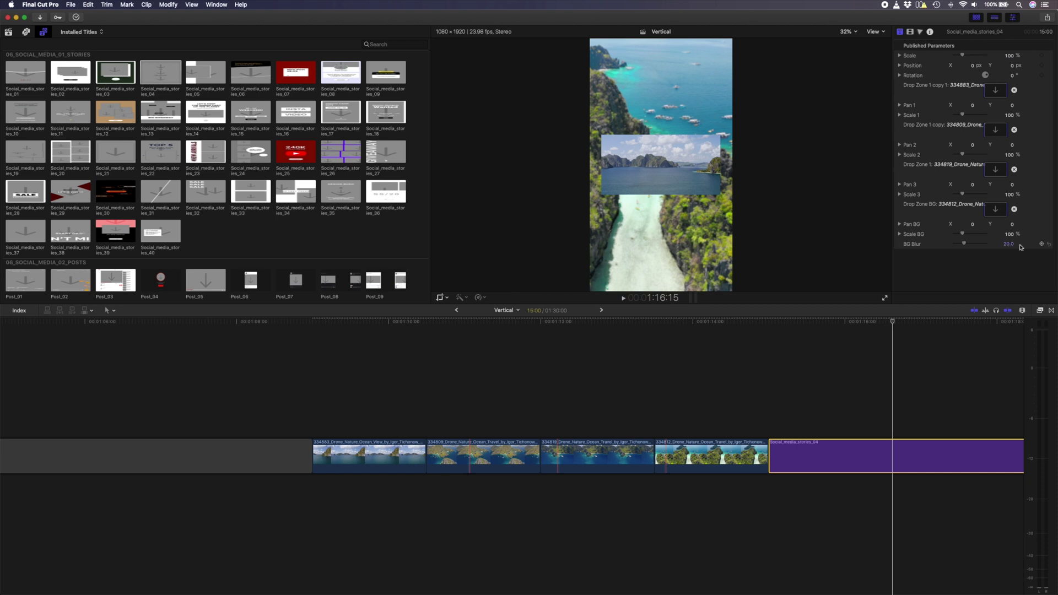
key("Up")
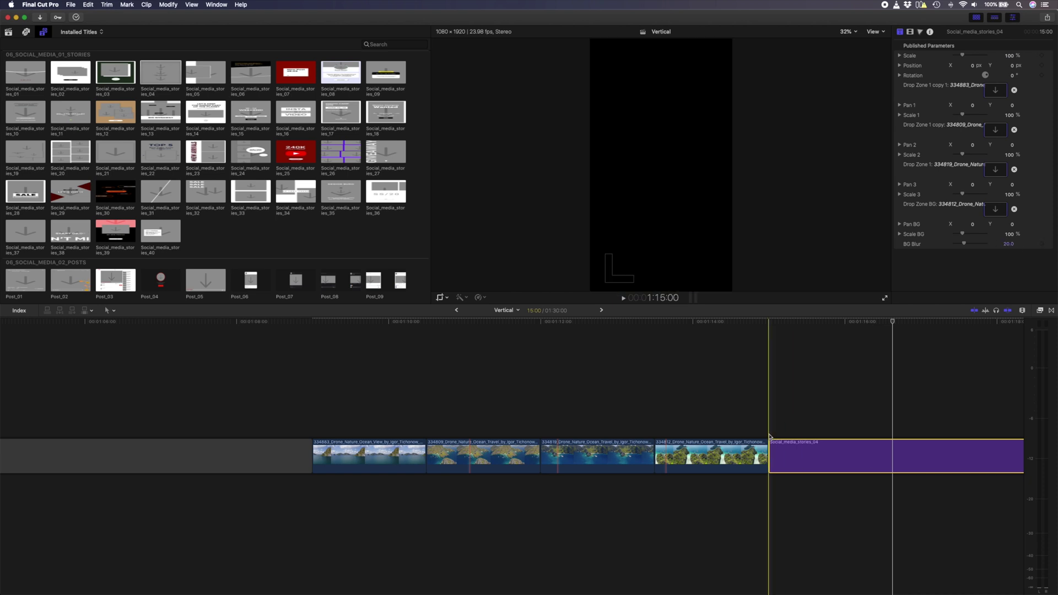